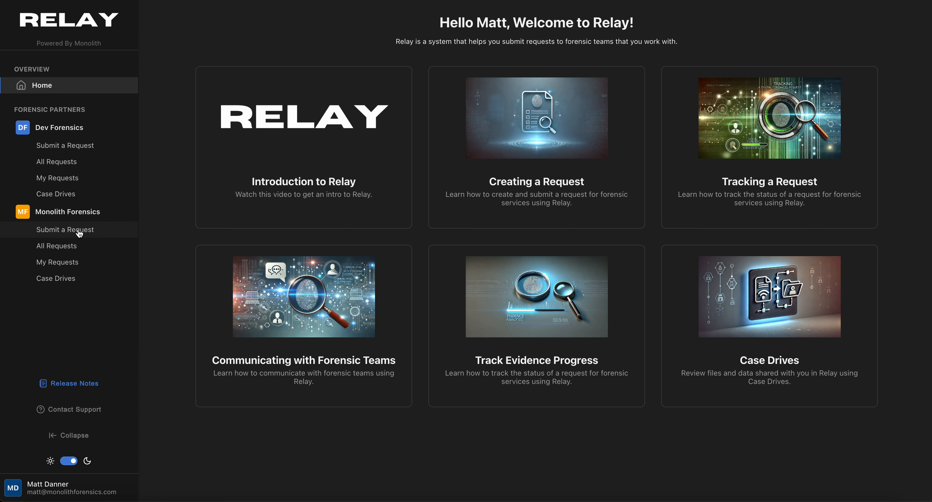
# Open Monolith Forensics' Submit a Request page and read through its six submission guidelines
pyautogui.click(75, 235)
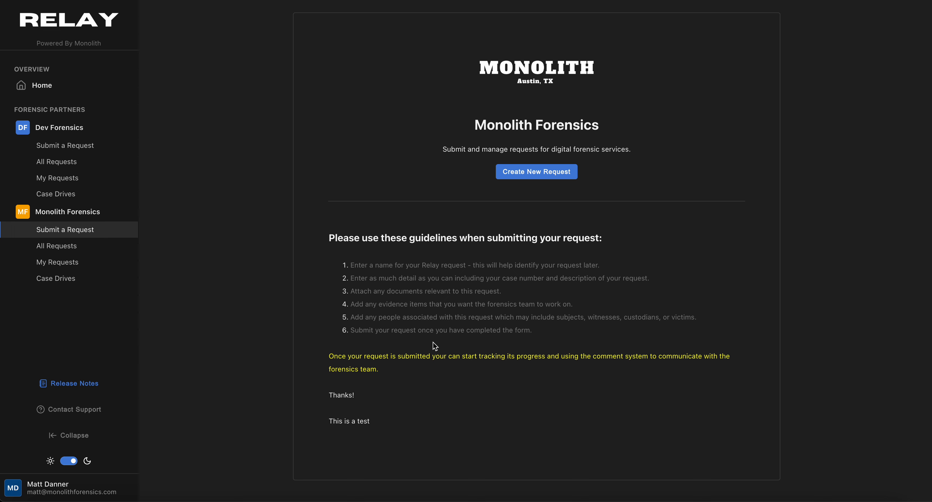
pyautogui.moveTo(344, 405); pyautogui.dragTo(329, 237)
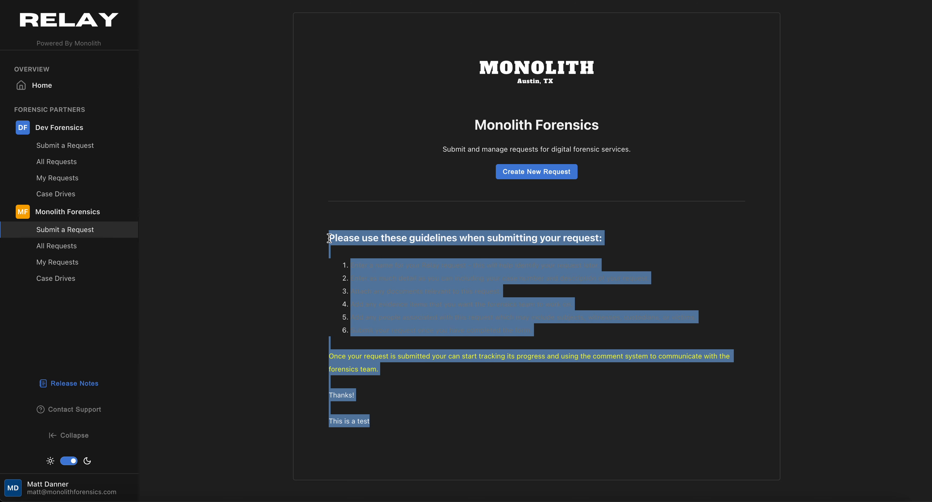
pyautogui.click(451, 341)
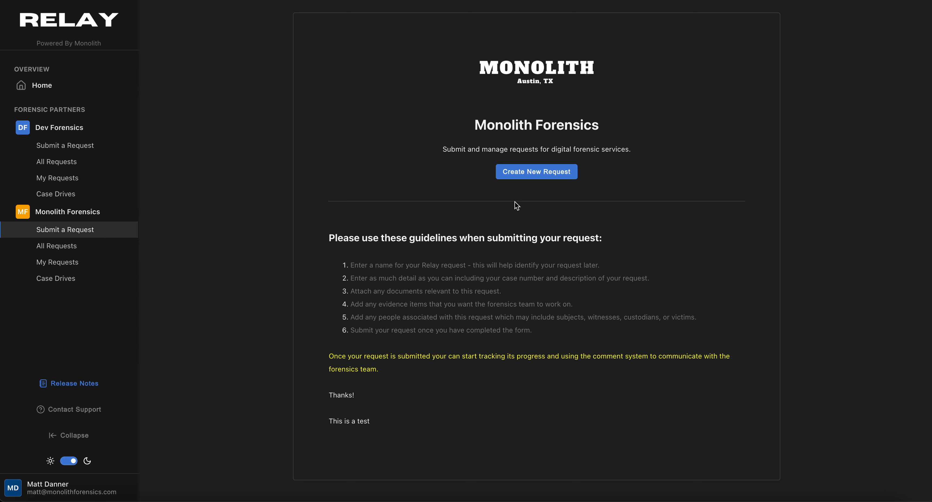
# Start a new request form and cycle through several randomly generated request descriptors
pyautogui.click(538, 177)
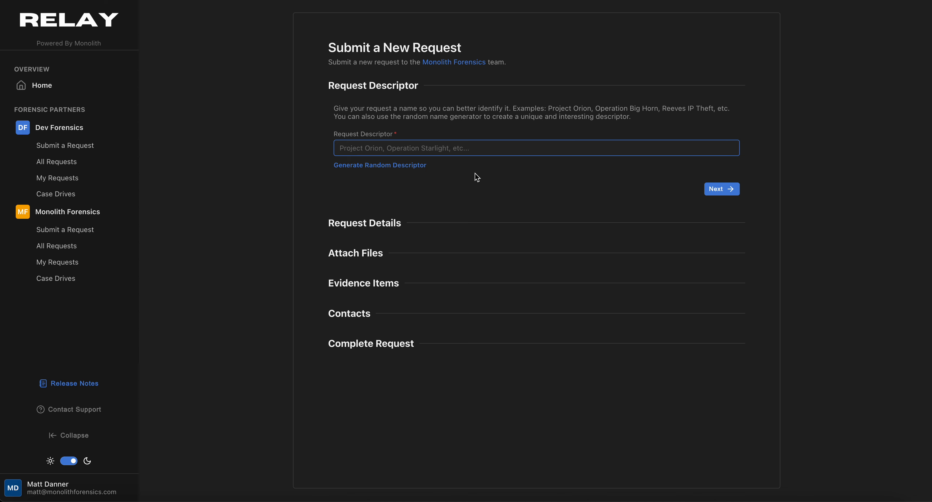
pyautogui.click(408, 167)
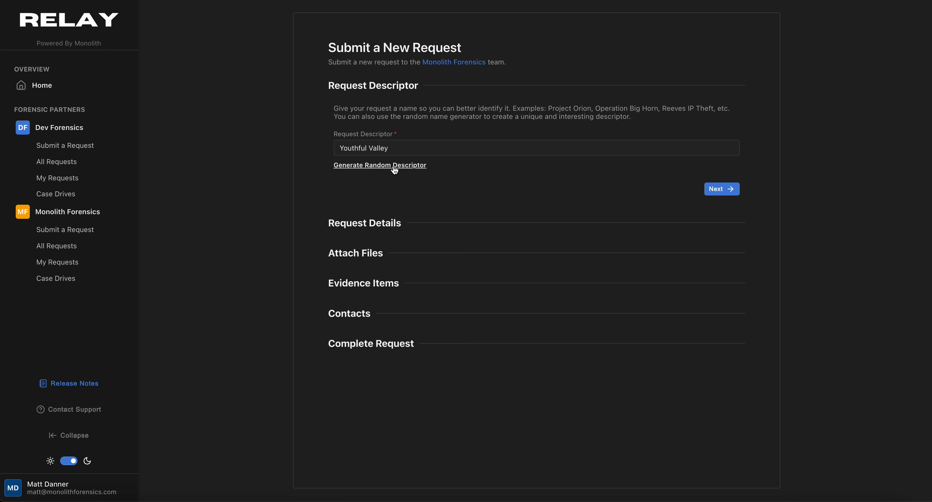
pyautogui.click(376, 166)
pyautogui.click(355, 166)
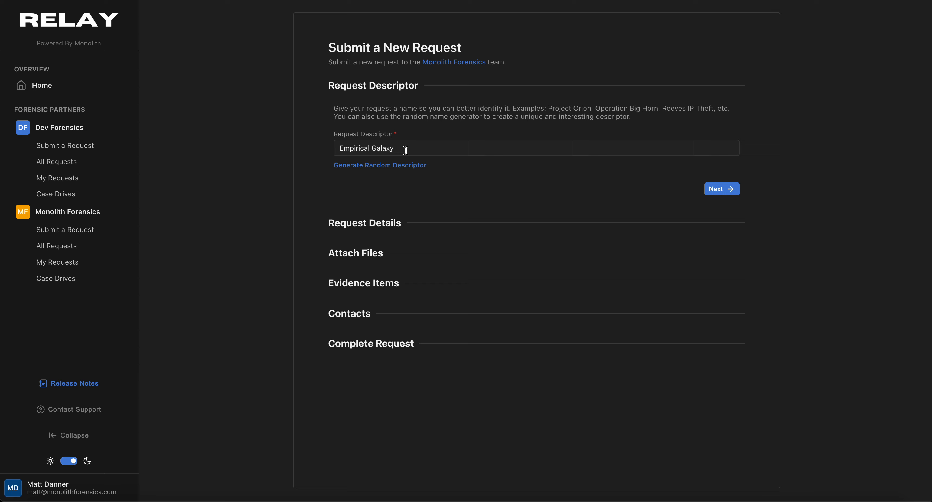
pyautogui.click(416, 165)
pyautogui.click(385, 167)
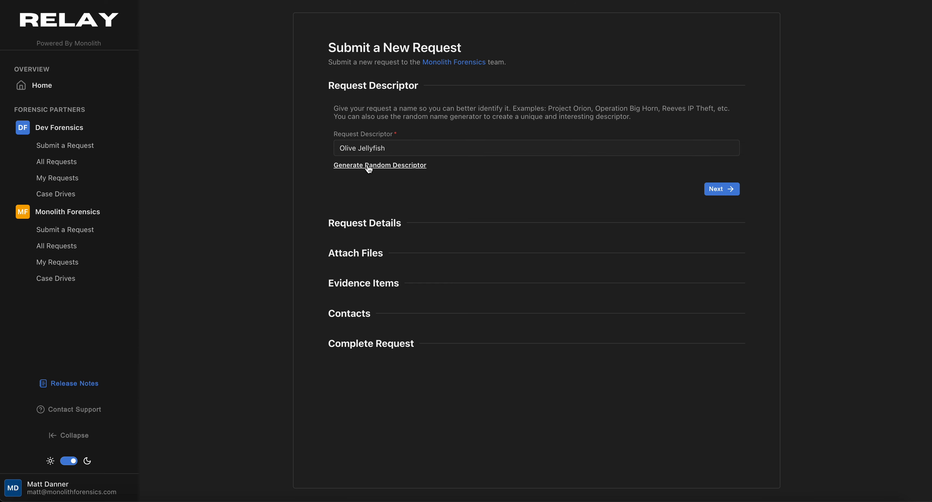
# Replace the generated descriptor with the name 'Relay Training Request'
pyautogui.click(396, 149)
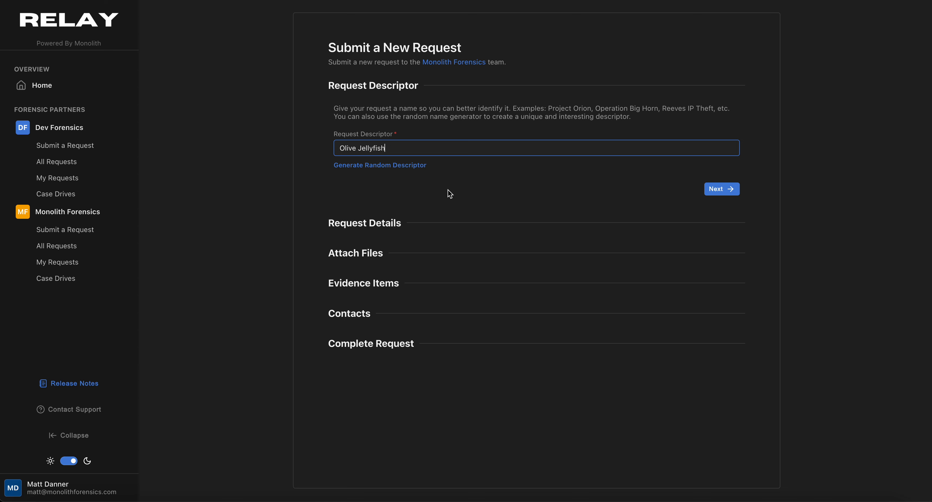
pyautogui.tripleClick(402, 148)
pyautogui.press('BackSpace')
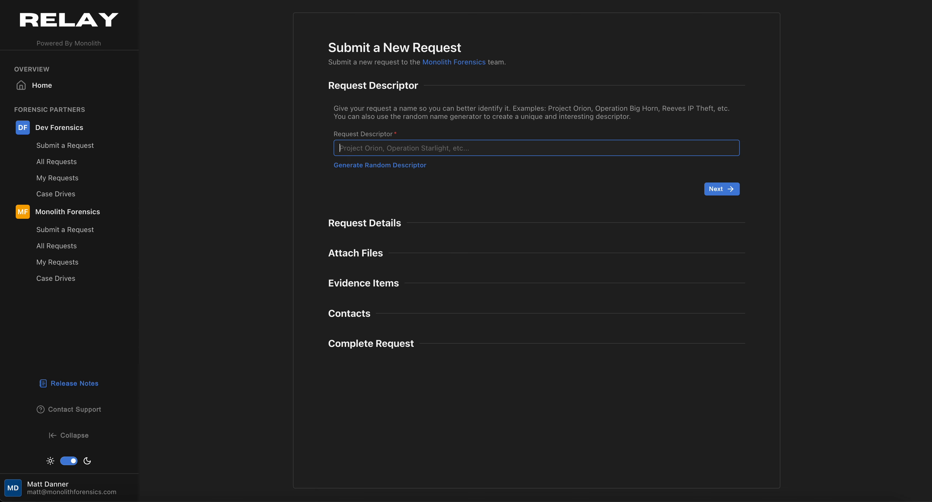
pyautogui.write('Relay')
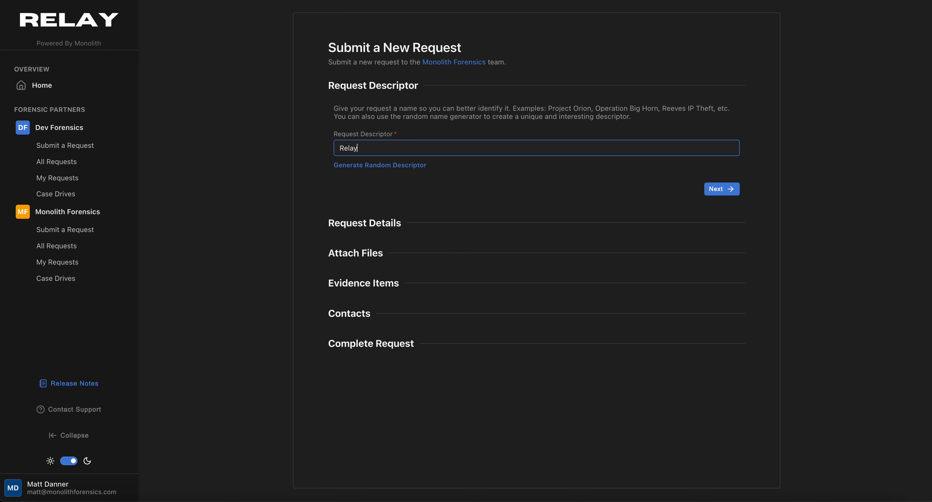
pyautogui.write(' Training Request')
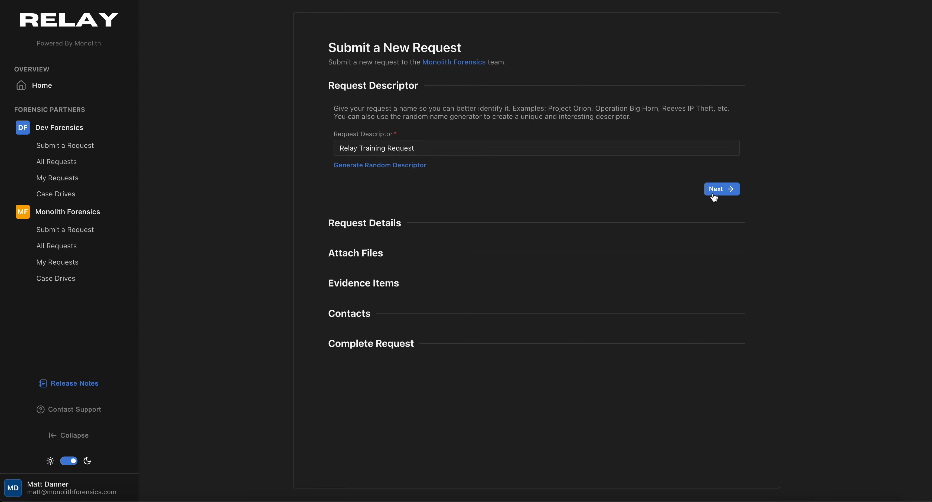
# Go to Request Details, enter the case reference number, and set Case Type to Consultation
pyautogui.click(723, 191)
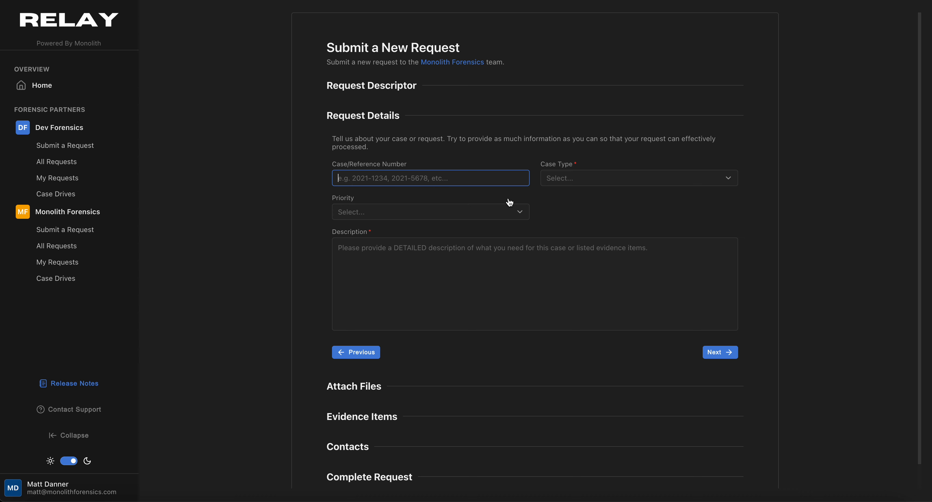
pyautogui.write('123456')
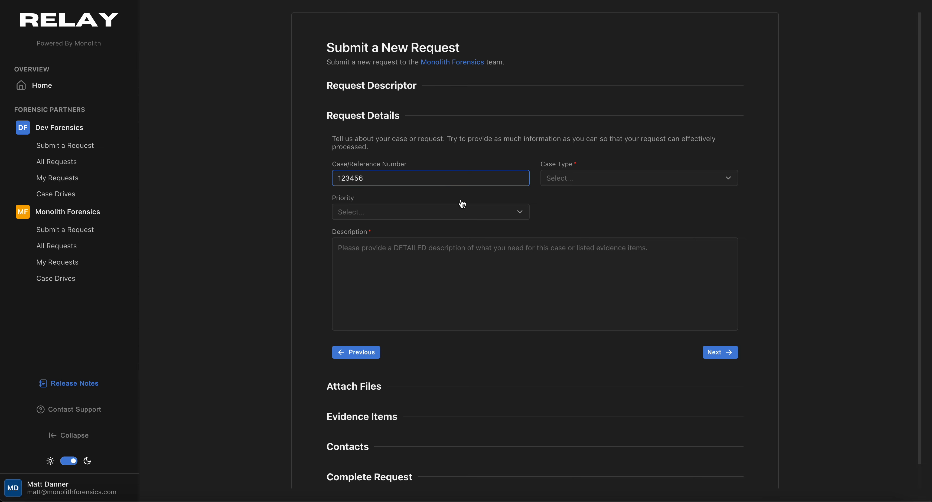
pyautogui.click(724, 184)
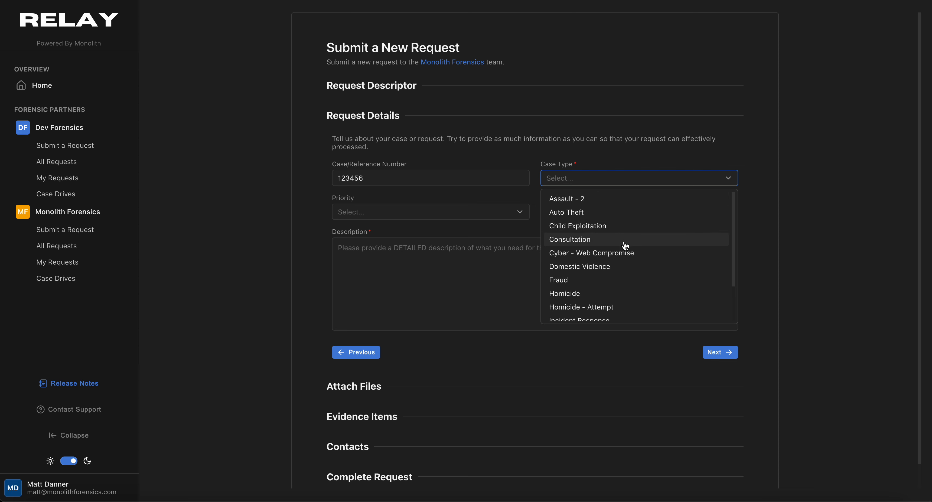
pyautogui.click(613, 240)
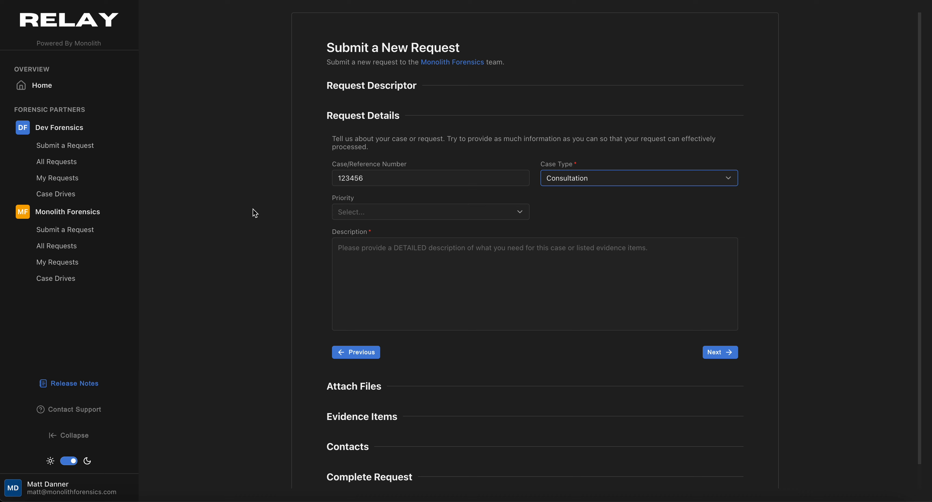
# Set Priority to Low and describe it as 'This is a test request for recording a training video'
pyautogui.click(520, 213)
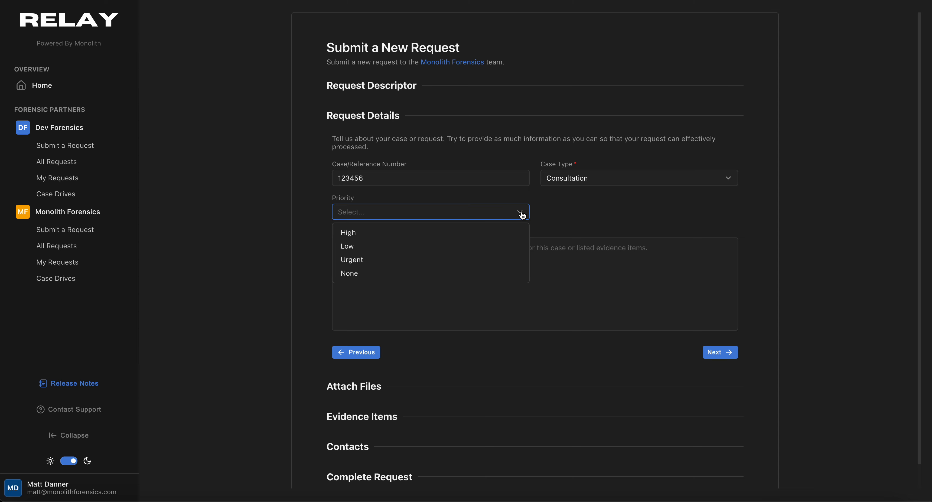
pyautogui.click(489, 247)
pyautogui.click(493, 267)
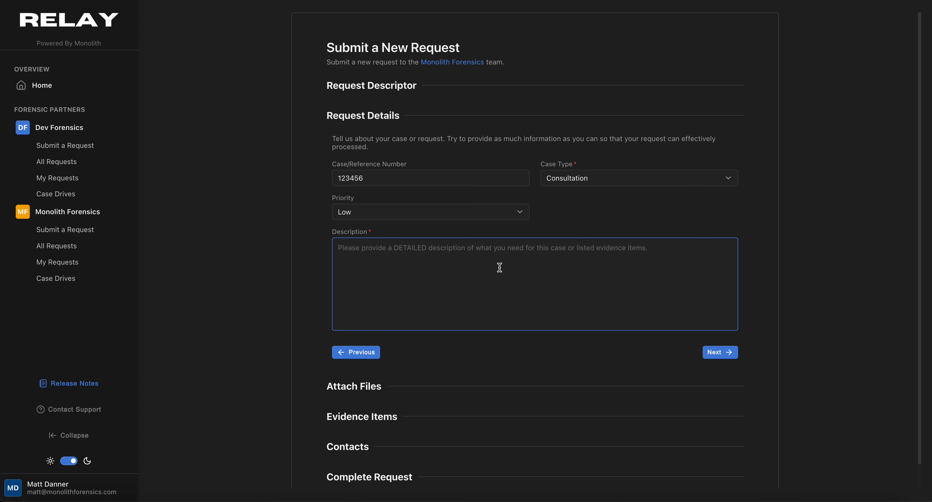
pyautogui.write('This is a ')
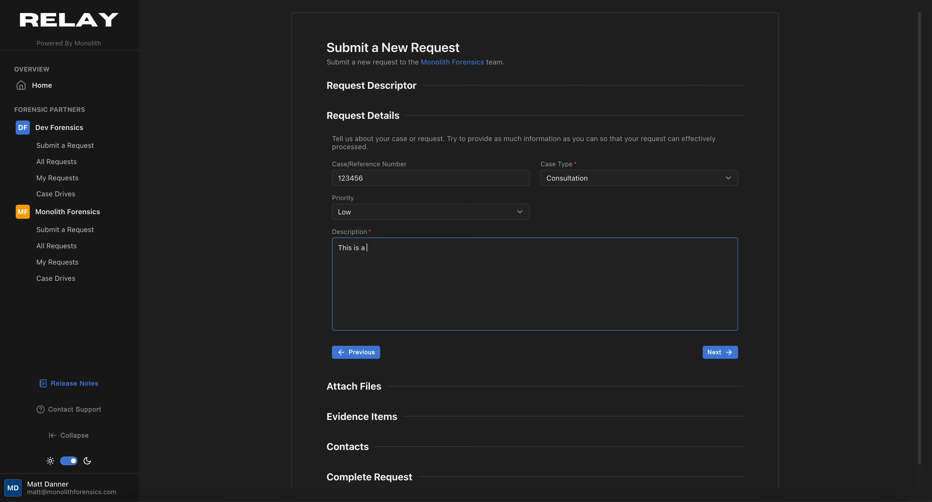
pyautogui.write('test request for recording a training')
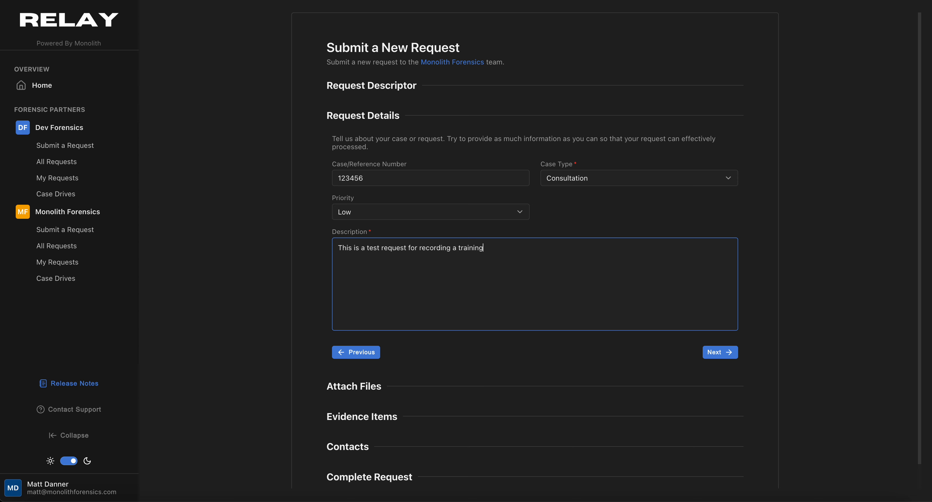
pyautogui.write(' video.')
# Continue from Request Details to the Attach Files step
pyautogui.click(722, 355)
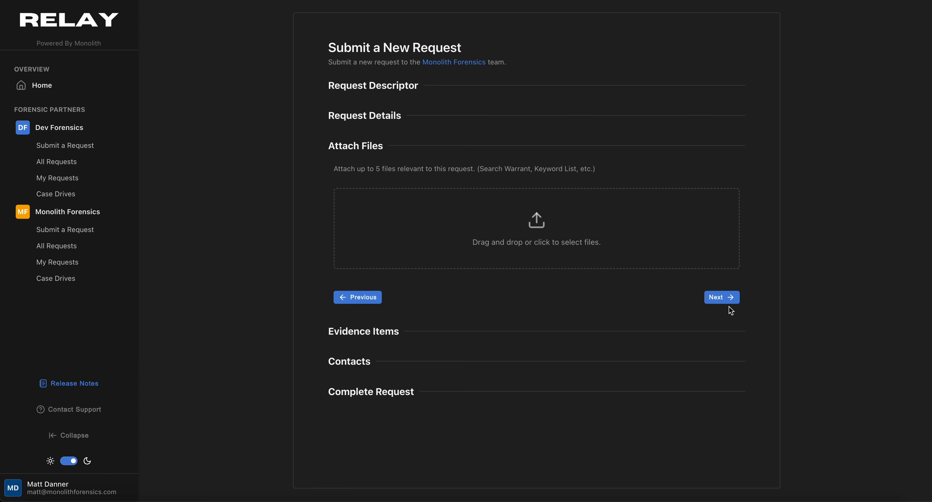
# Skip attachments and continue to the empty Evidence Items step
pyautogui.click(725, 298)
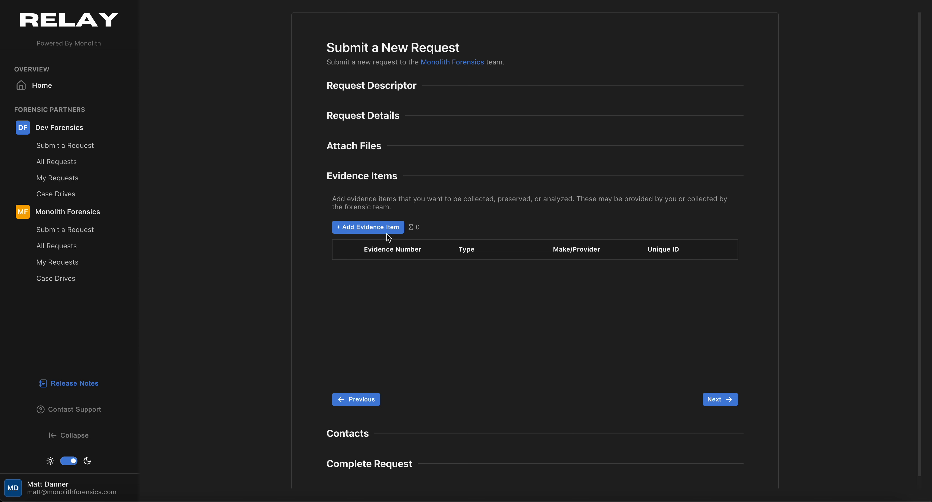
# Start a new evidence item named 'Item 1' with evidence type Smartphone
pyautogui.click(377, 228)
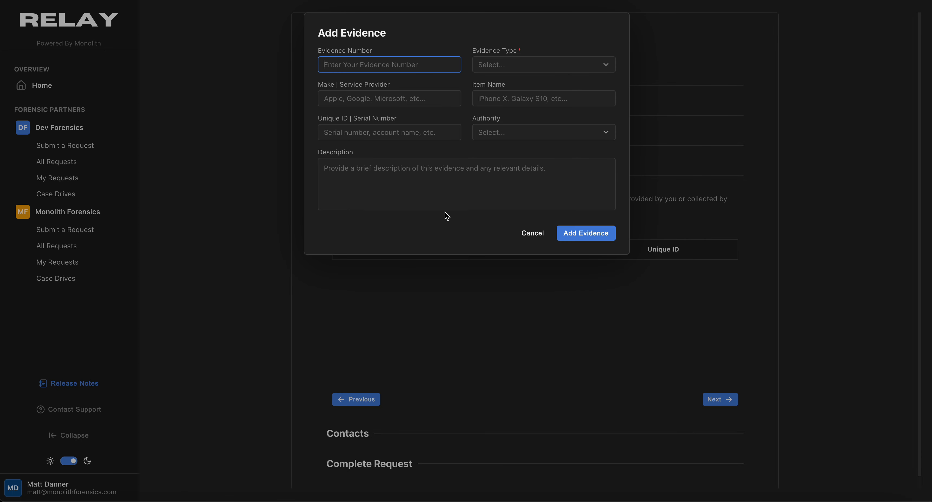
pyautogui.write('Item 1')
pyautogui.click(514, 70)
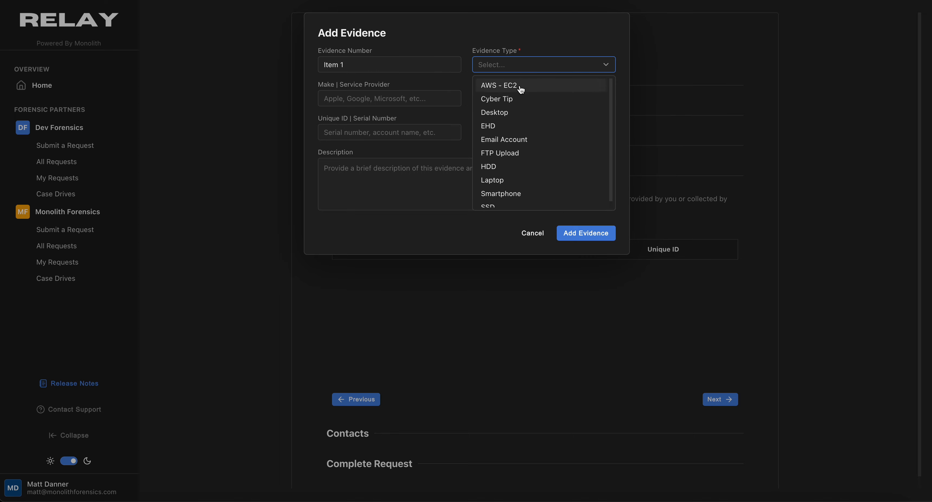
pyautogui.click(520, 187)
pyautogui.click(423, 95)
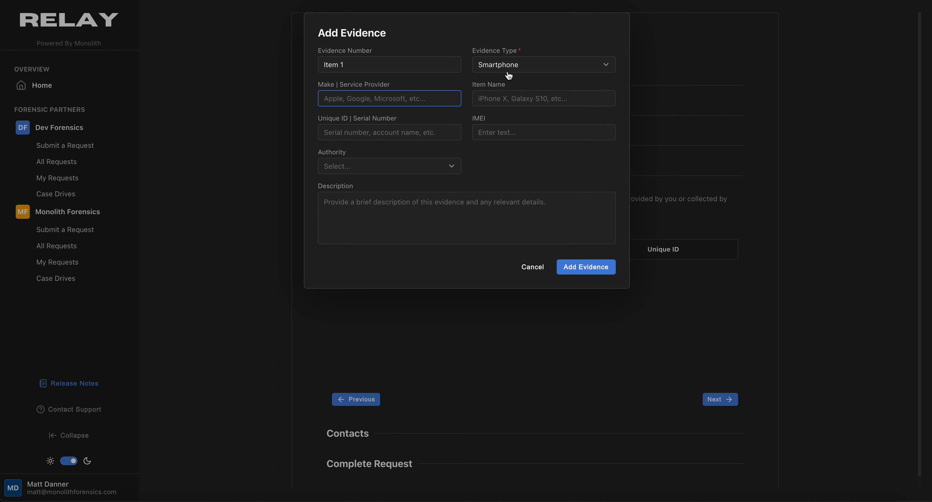
pyautogui.click(513, 71)
pyautogui.click(516, 83)
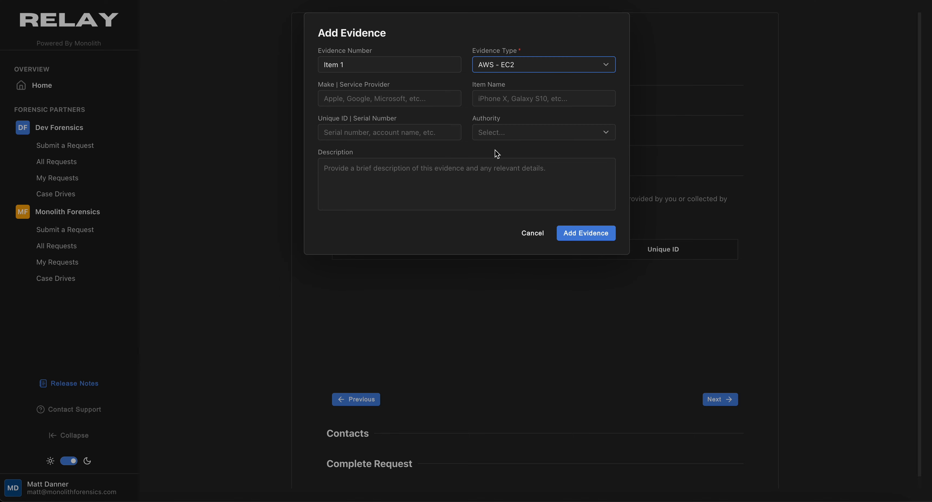
pyautogui.click(516, 70)
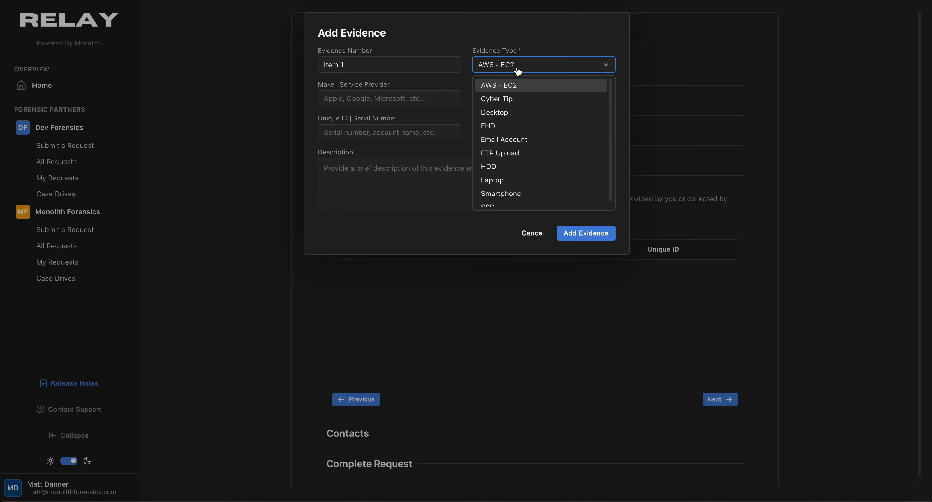
pyautogui.click(520, 193)
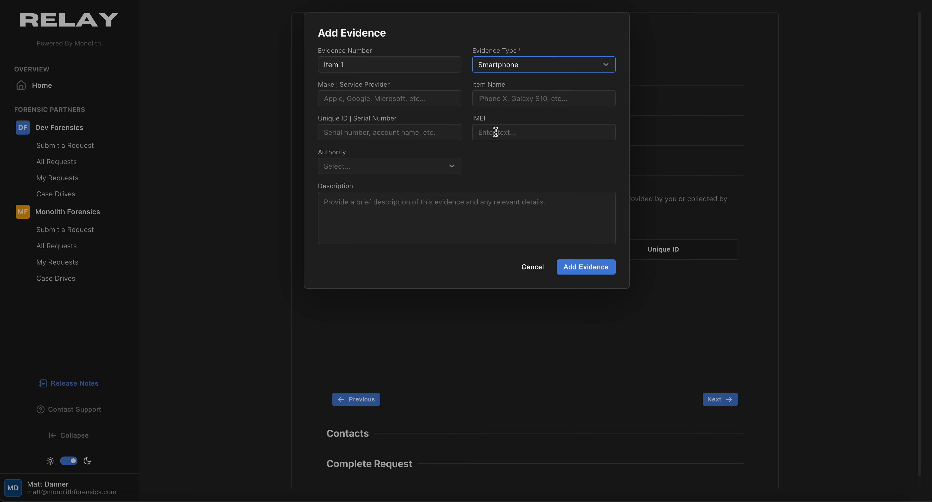
# Enter maker Apple, item name iPhone 13, and the device's serial number and IMEI
pyautogui.click(428, 97)
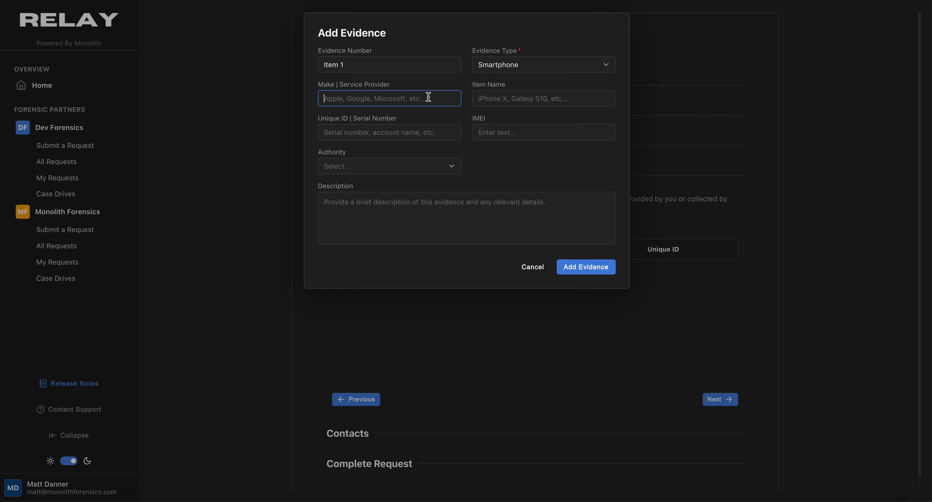
pyautogui.write('Apple')
pyautogui.press('Tab')
pyautogui.write('iPhone 13')
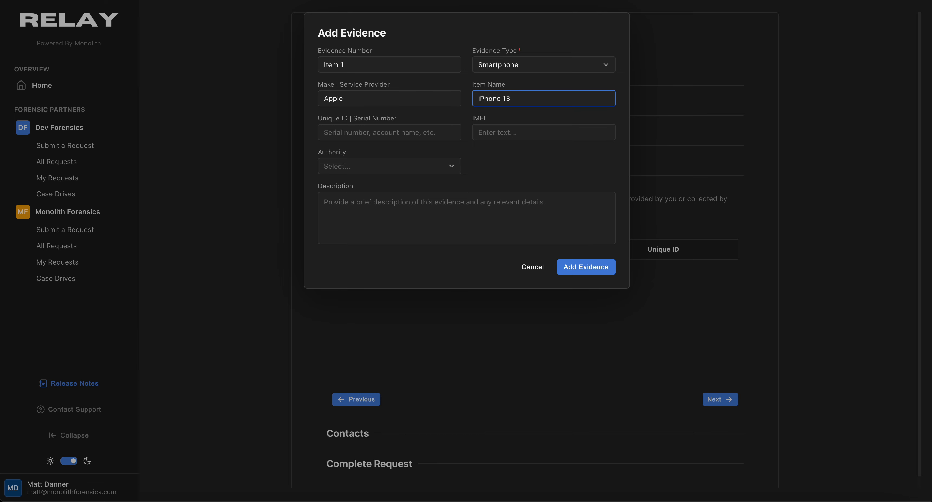
pyautogui.press('Tab')
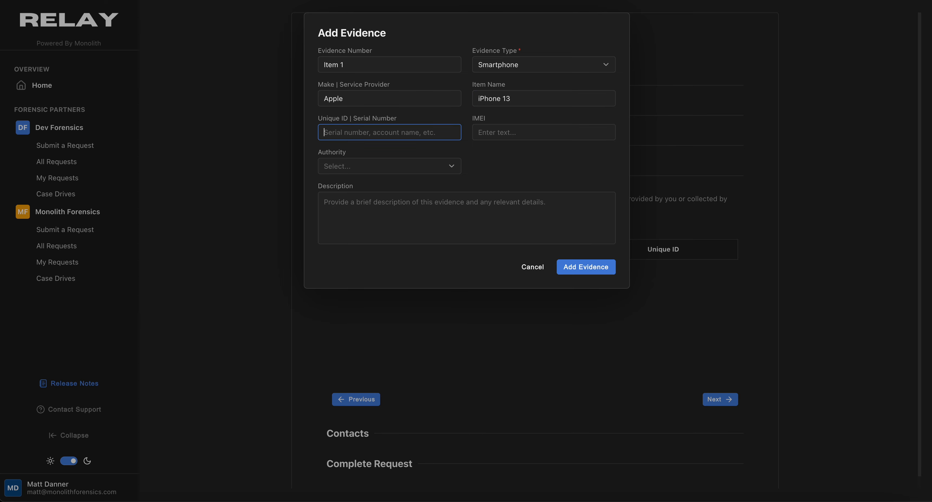
pyautogui.write('1359ejw9wfjw9j')
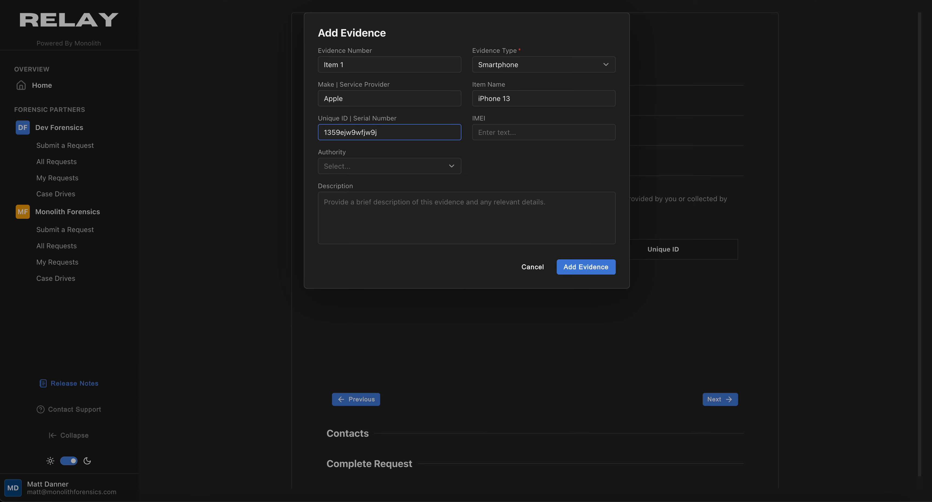
pyautogui.press('Tab')
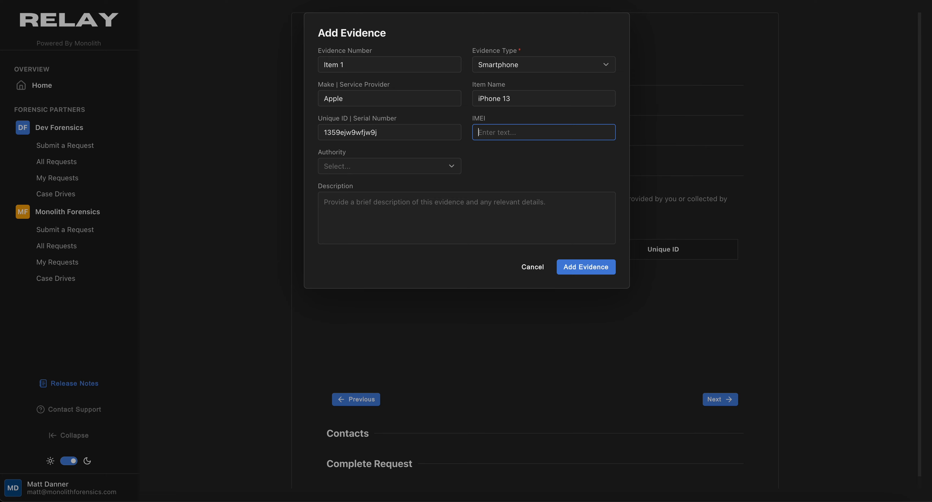
pyautogui.write('13929fj92929j292')
# Set Authority to Search Warrant and describe it as 'This is a test item for a training video.'
pyautogui.click(455, 170)
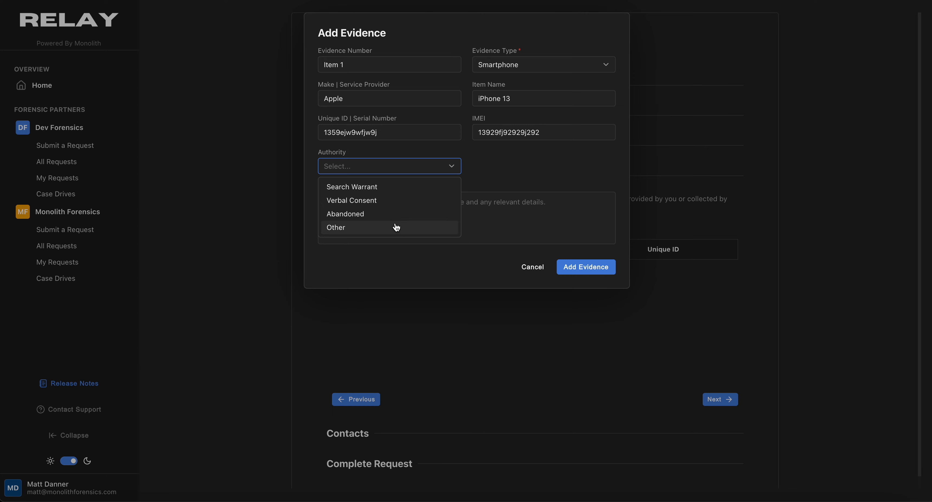
pyautogui.click(391, 192)
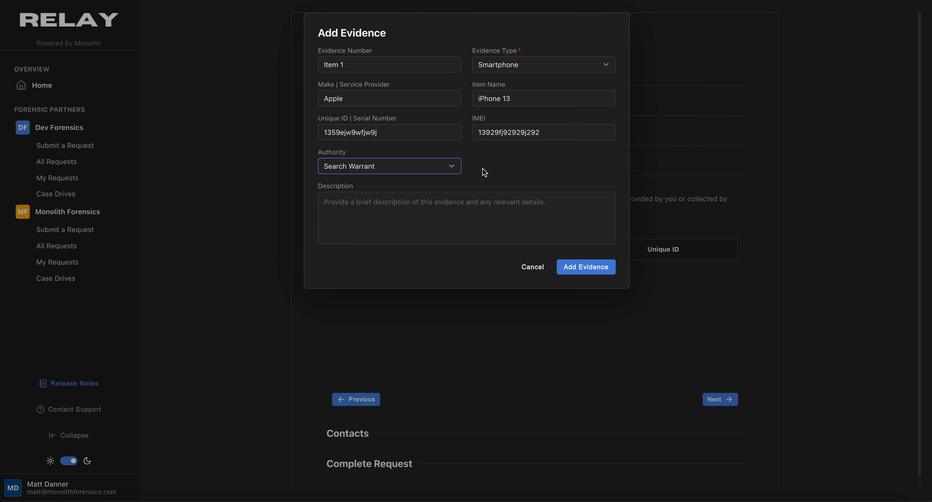
pyautogui.click(401, 221)
pyautogui.write('This is a test ')
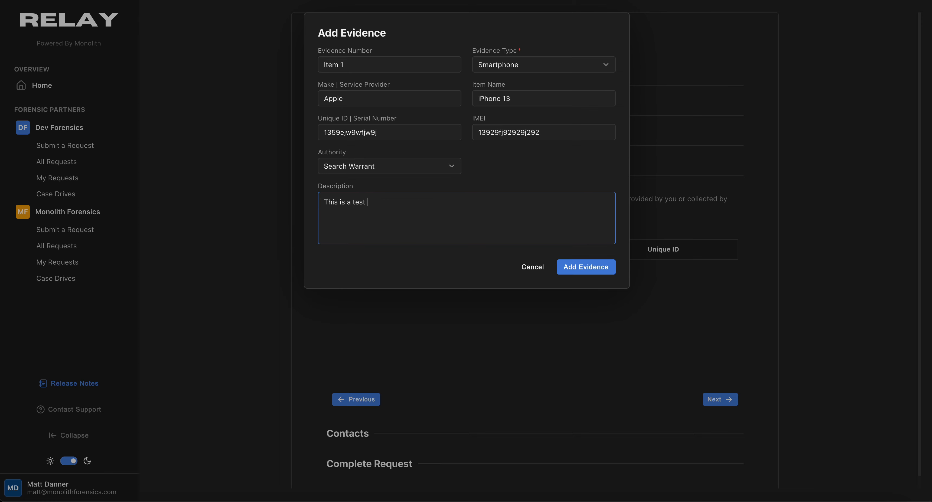
pyautogui.write('item for my')
pyautogui.press('BackSpace')
pyautogui.press('BackSpace')
pyautogui.write('a training video.')
# Save Item 1 to the evidence list, cancel a second new item, and continue to Contacts
pyautogui.click(578, 271)
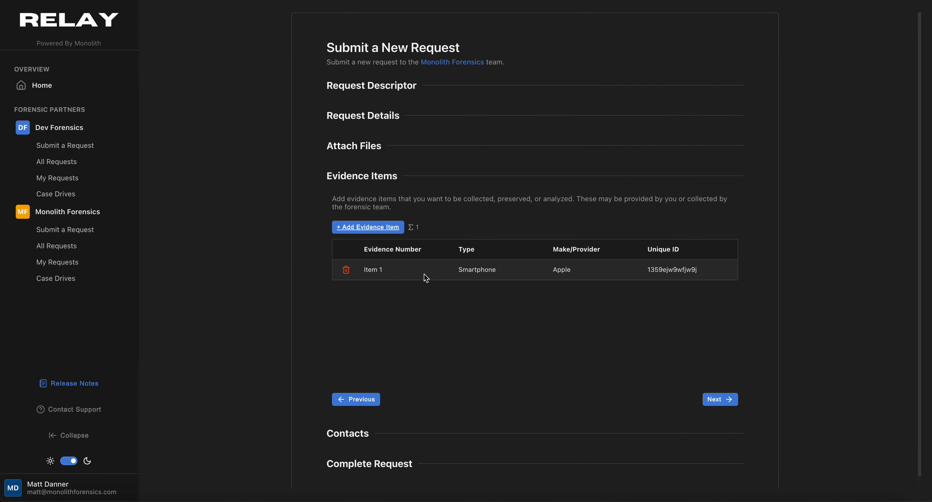
pyautogui.click(373, 228)
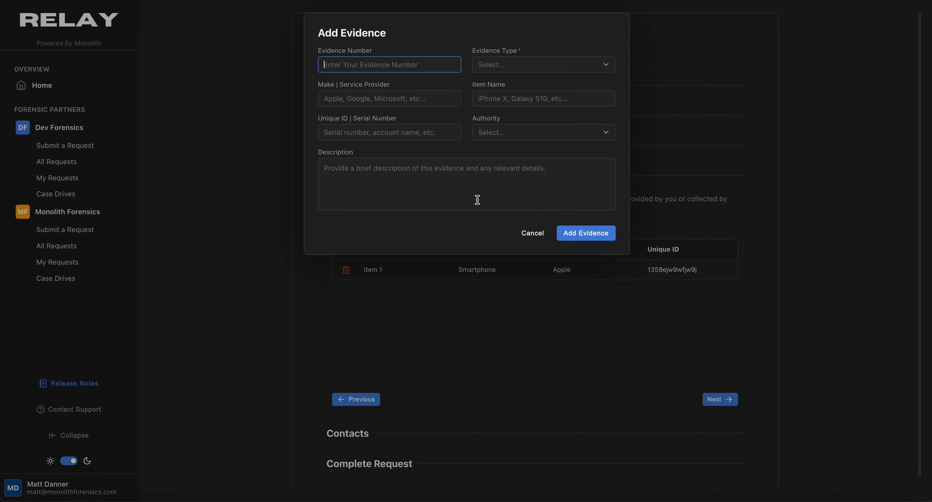
pyautogui.click(535, 234)
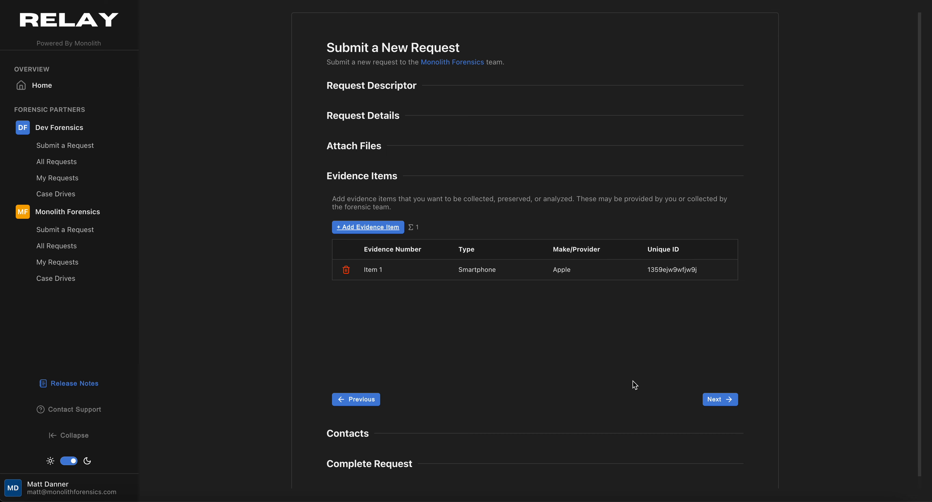
pyautogui.click(717, 399)
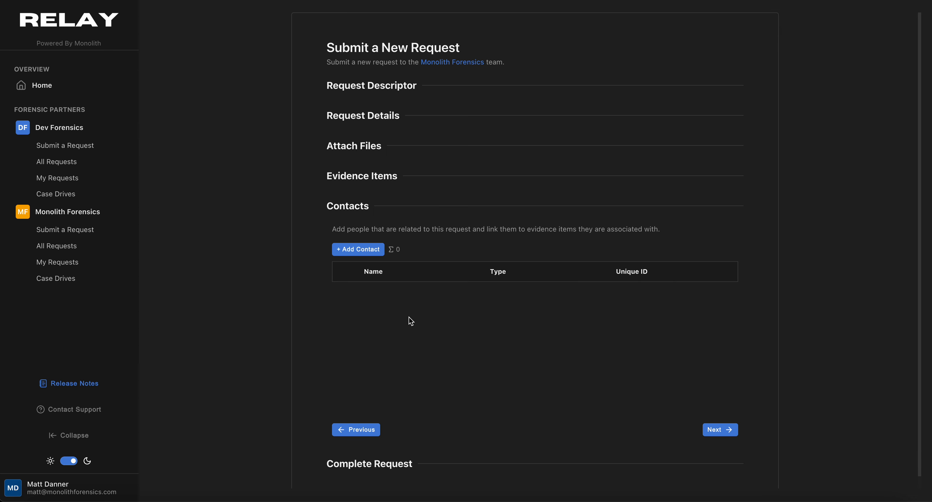
# Start a new contact, enter the suspect's full name, and set the contact type to Suspect
pyautogui.click(364, 251)
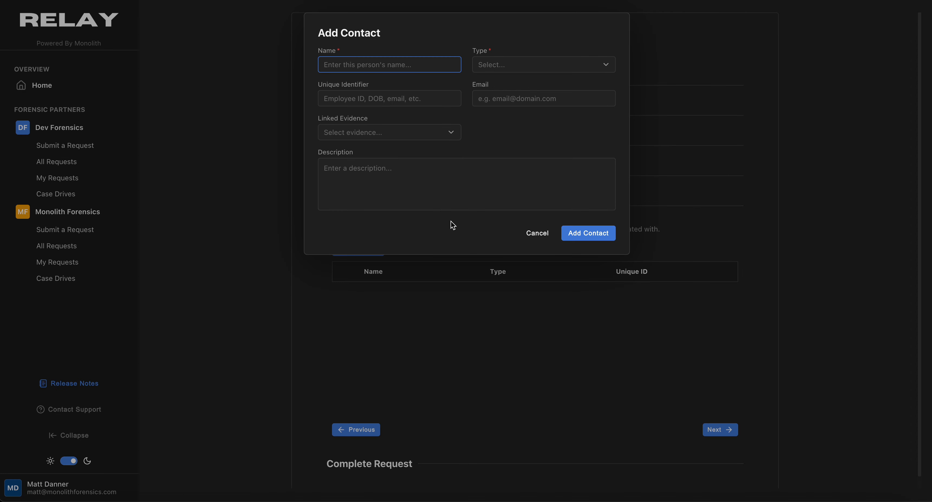
pyautogui.write('Homer Simpson')
pyautogui.press('Tab')
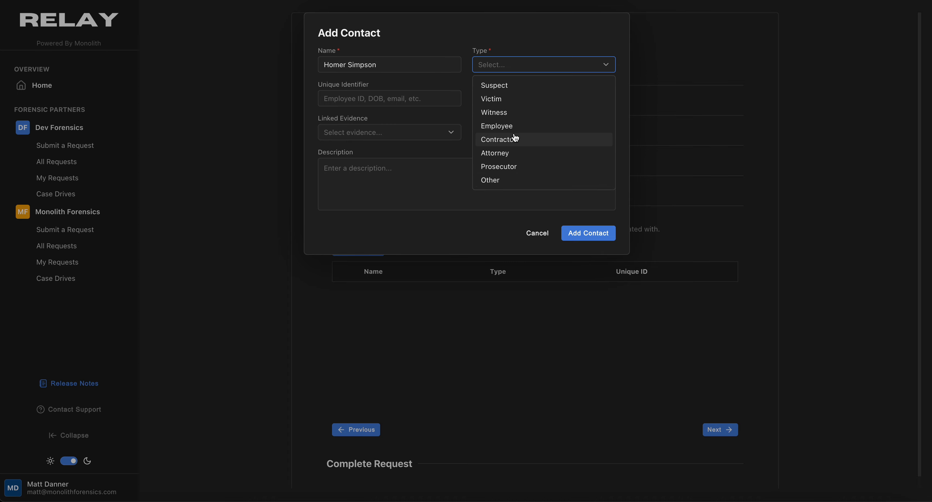
pyautogui.click(513, 87)
# Fill in the contact's unique identifier and e-mail address, and link evidence Item 1
pyautogui.click(413, 102)
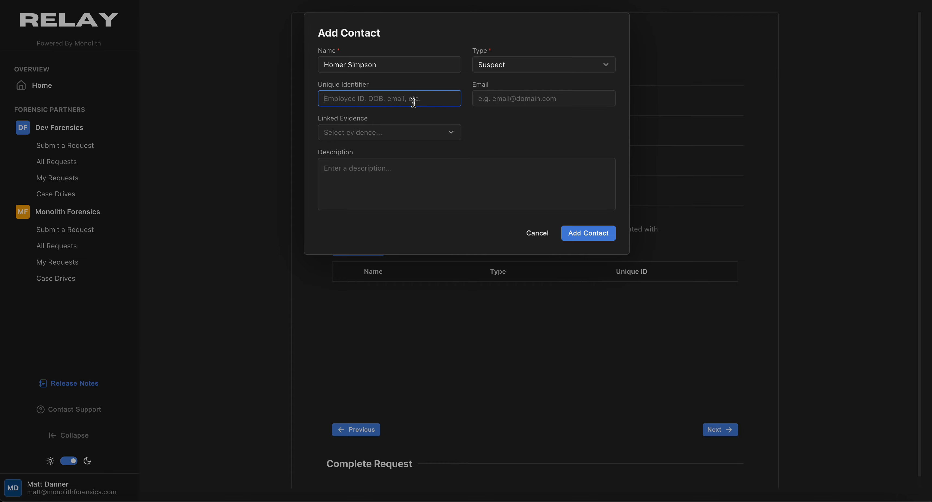
pyautogui.press('Tab')
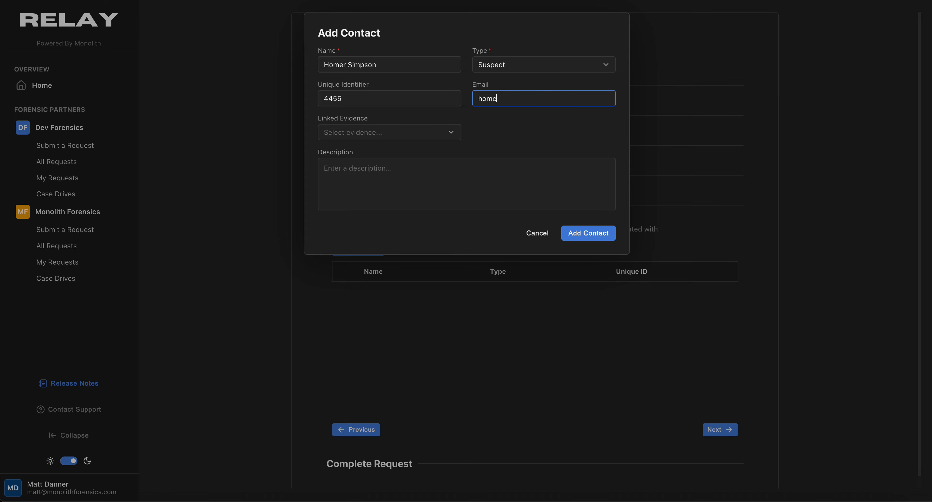
pyautogui.press('Tab')
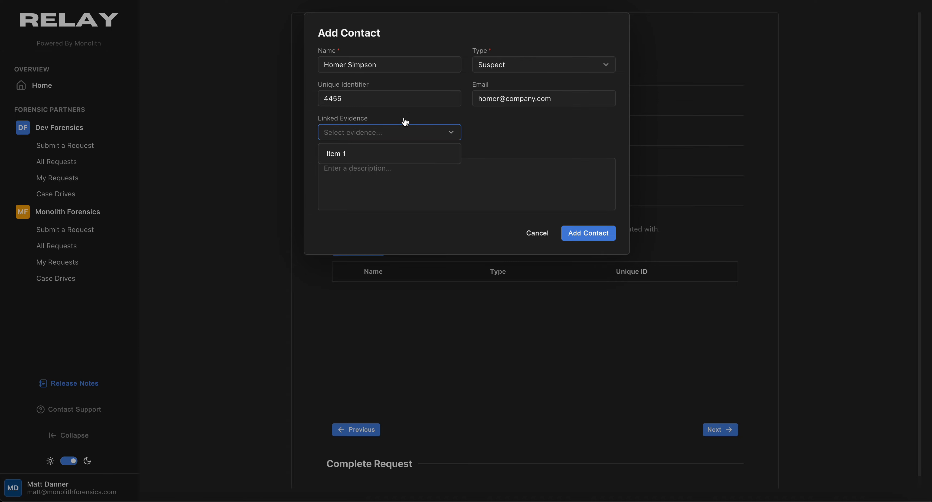
pyautogui.click(414, 177)
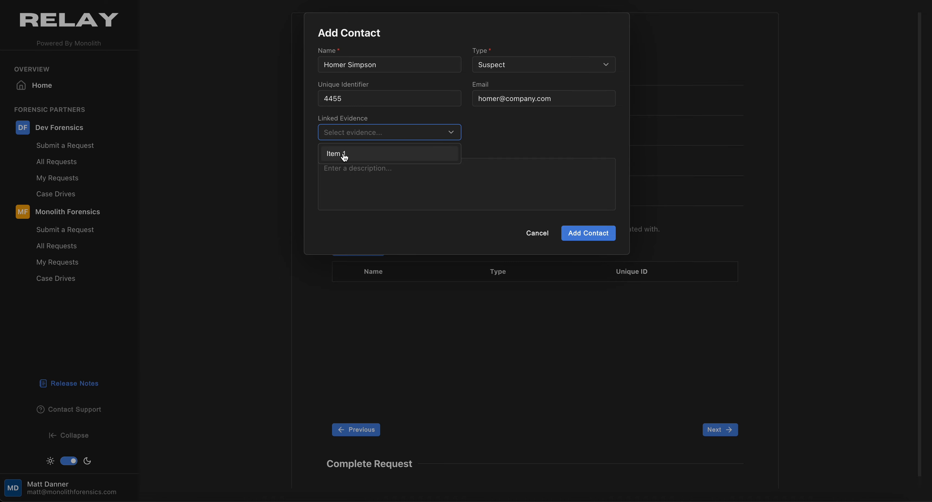
pyautogui.click(364, 161)
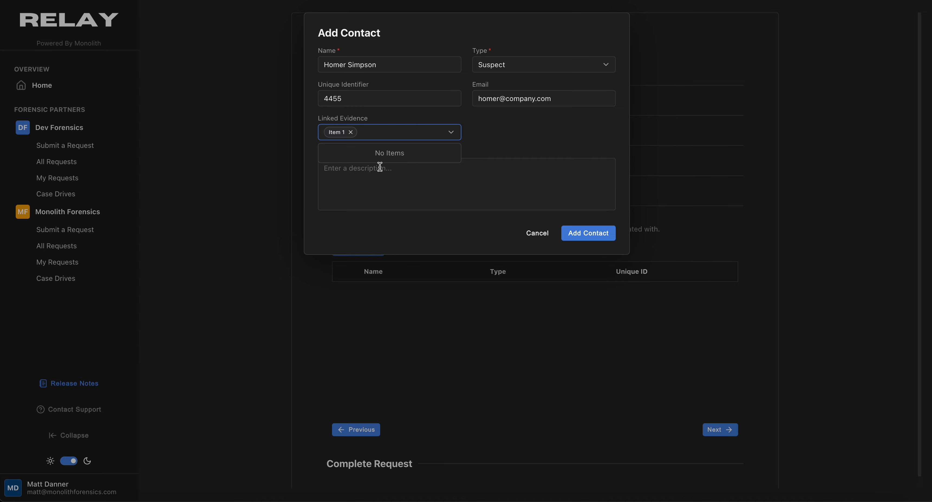
# Describe the suspect as 'Subject related to our investigation - owner of device being provided.' and save the contact
pyautogui.click(405, 179)
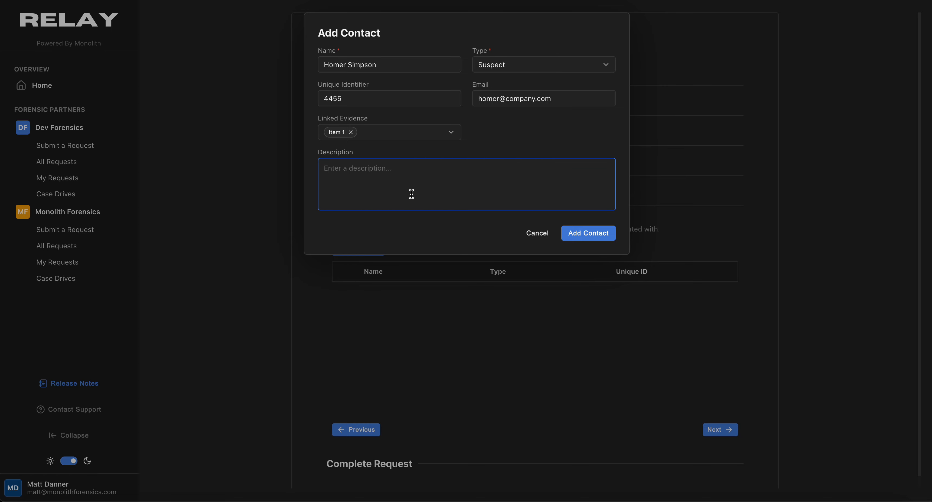
pyautogui.write('Suspecg re')
pyautogui.press('BackSpace')
pyautogui.press('BackSpace')
pyautogui.press('BackSpace')
pyautogui.press('BackSpace')
pyautogui.press('BackSpace')
pyautogui.press('BackSpace')
pyautogui.press('BackSpace')
pyautogui.press('BackSpace')
pyautogui.write('bject related to our investigation')
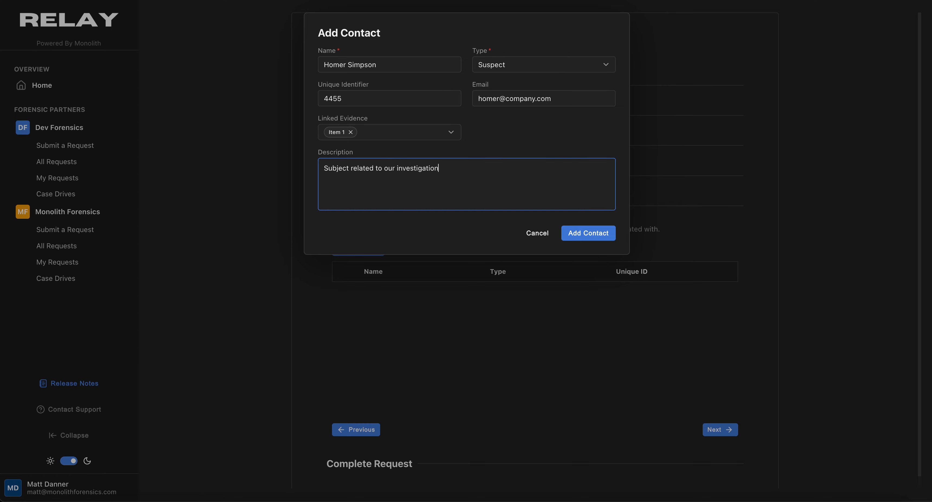
pyautogui.write(' - owner of device being provided.')
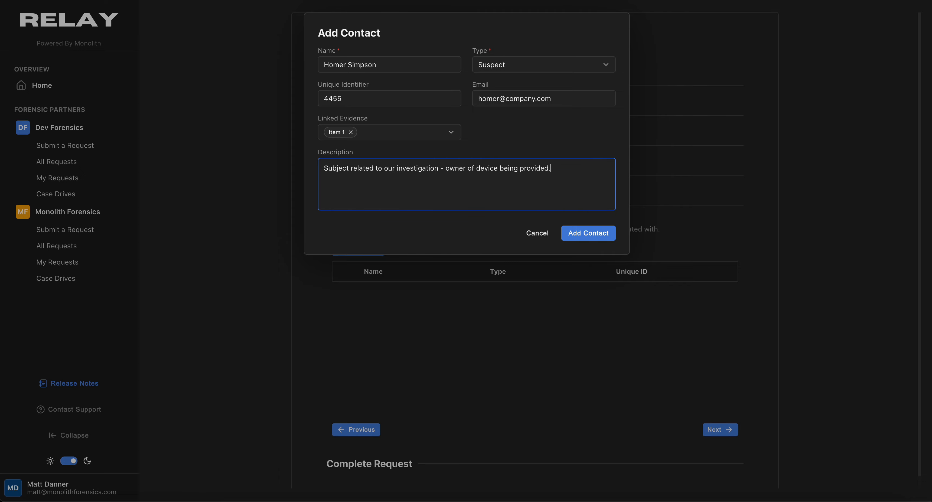
pyautogui.click(576, 234)
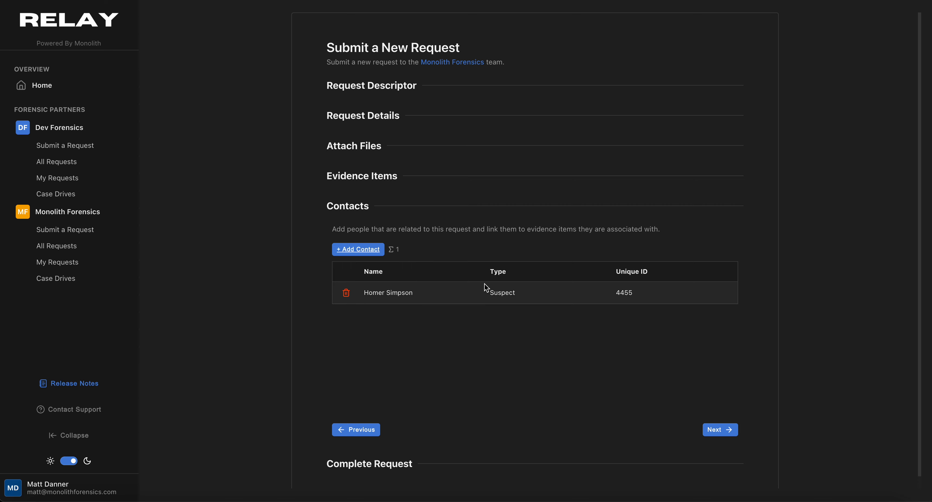
# Reach Complete Request, then step back through Contacts, Evidence Items, Attach Files and Request Details to Request Descriptor
pyautogui.click(720, 430)
pyautogui.click(512, 267)
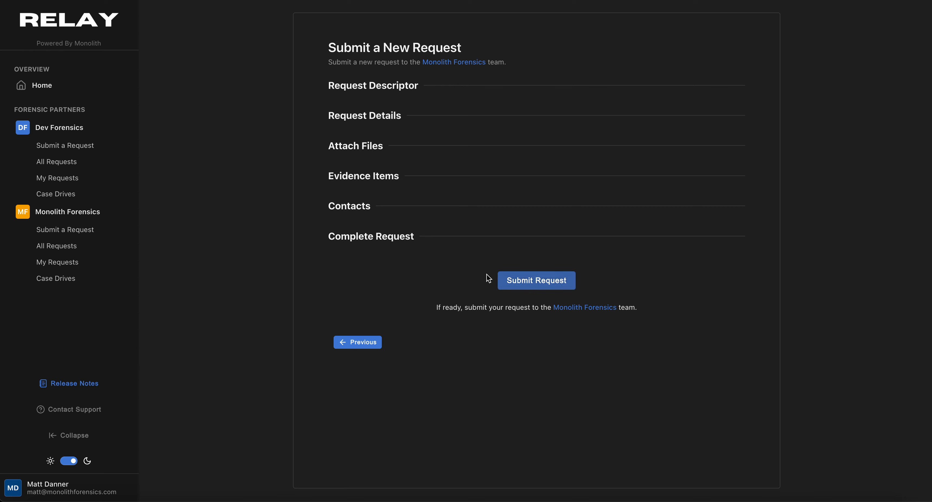
pyautogui.click(374, 341)
pyautogui.click(368, 429)
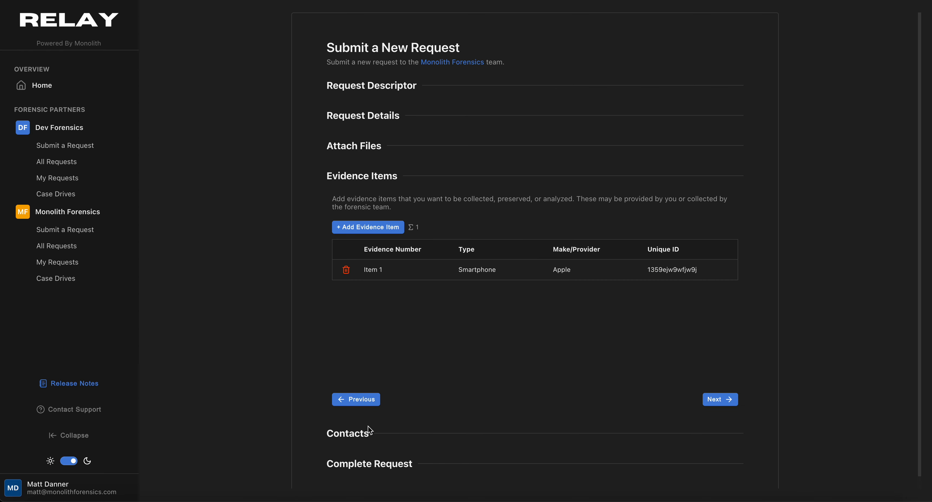
pyautogui.click(372, 399)
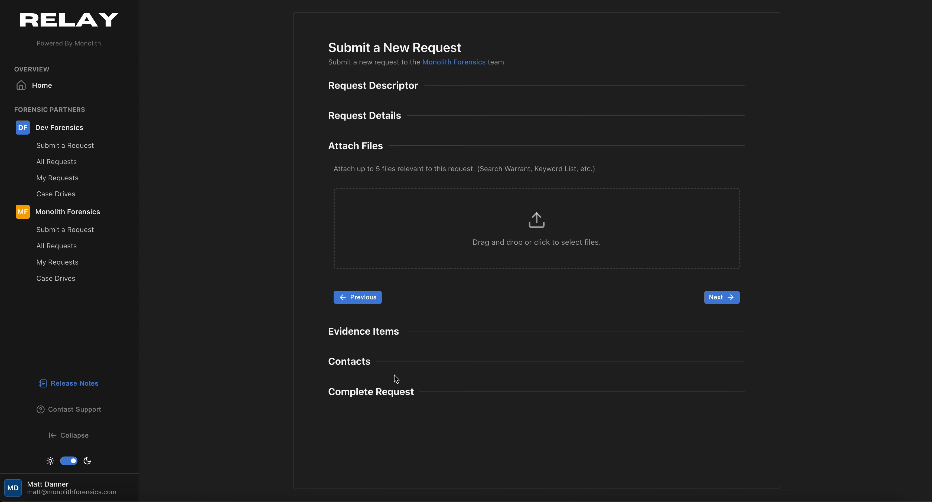
pyautogui.click(369, 299)
pyautogui.click(375, 354)
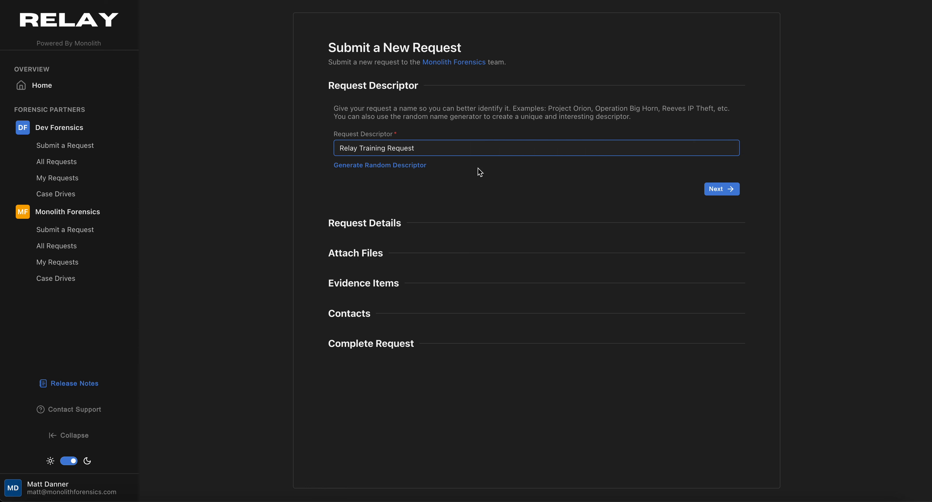
# Clear the Request Descriptor and paste 'Relay Training Request' back in
pyautogui.moveTo(421, 148); pyautogui.dragTo(335, 149)
pyautogui.press('super+c')
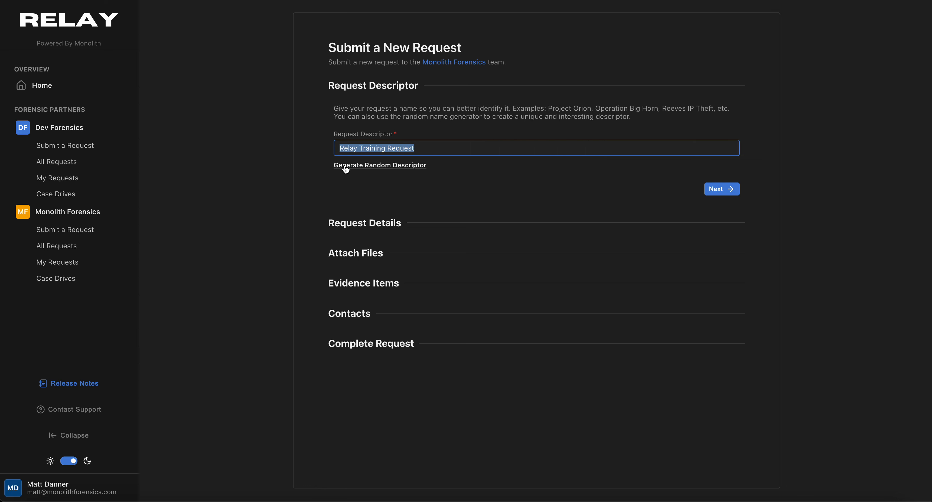
pyautogui.press('BackSpace')
pyautogui.click(707, 190)
pyautogui.click(421, 146)
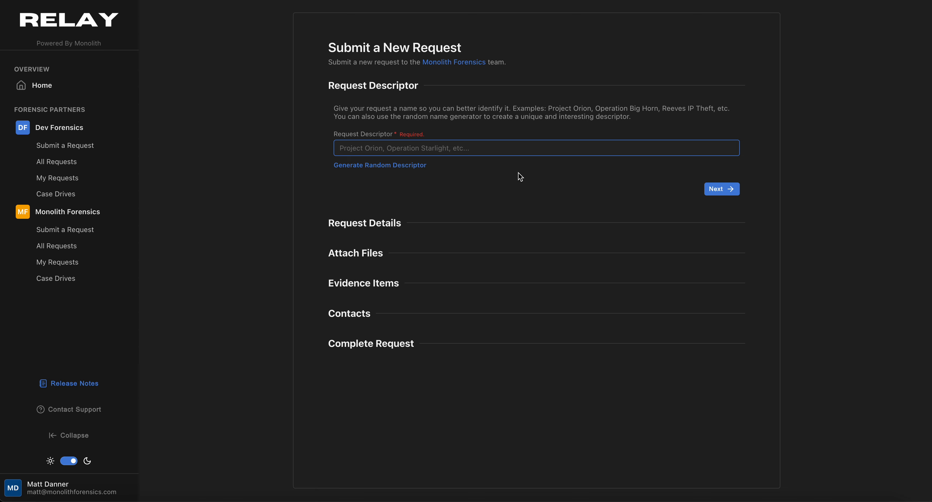
pyautogui.press('super+v')
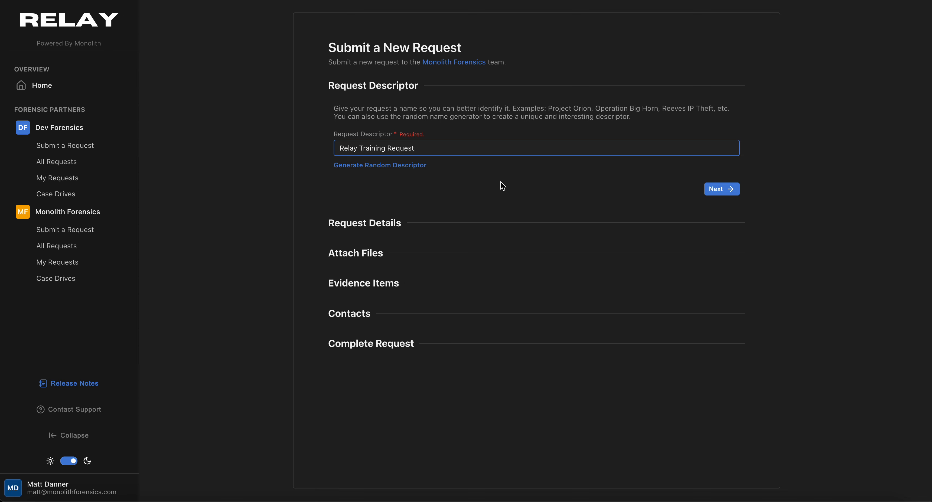
pyautogui.click(501, 182)
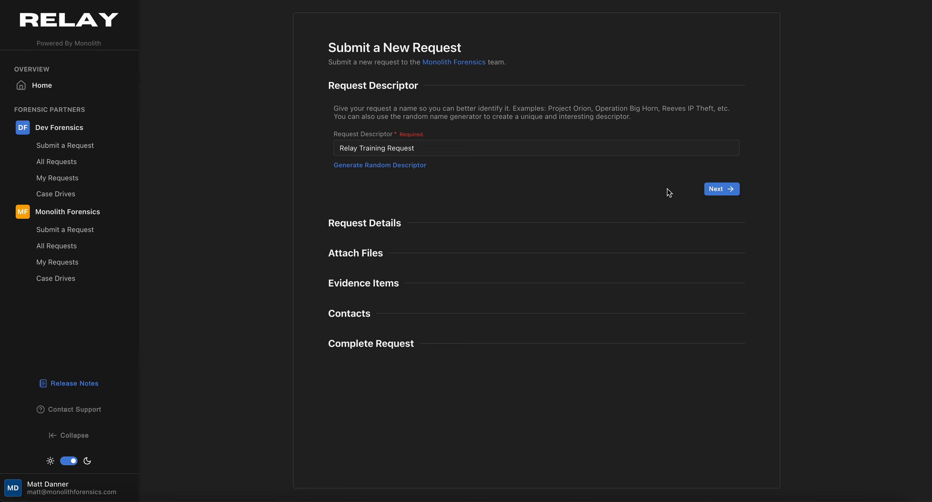
# Advance through Request Details, Attach Files, Evidence Items and Contacts to Complete Request
pyautogui.click(719, 189)
pyautogui.click(722, 363)
pyautogui.click(722, 362)
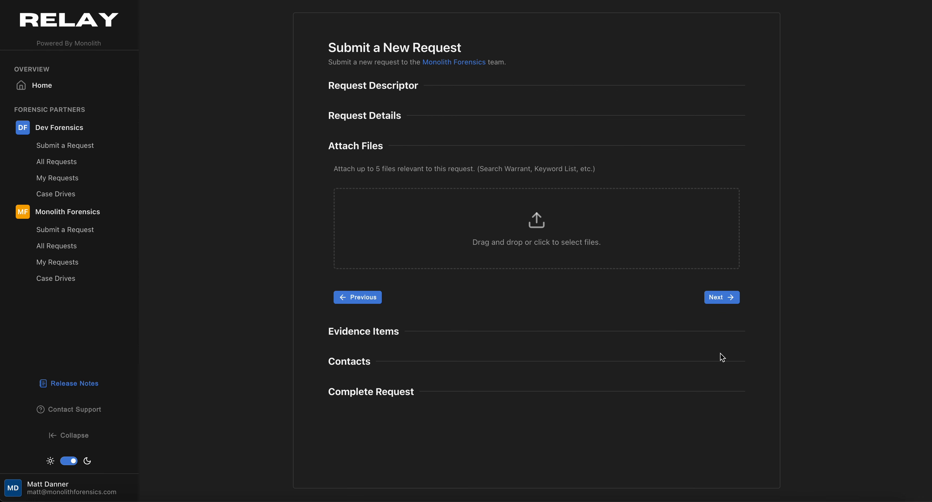
pyautogui.click(719, 297)
pyautogui.click(719, 391)
pyautogui.click(721, 430)
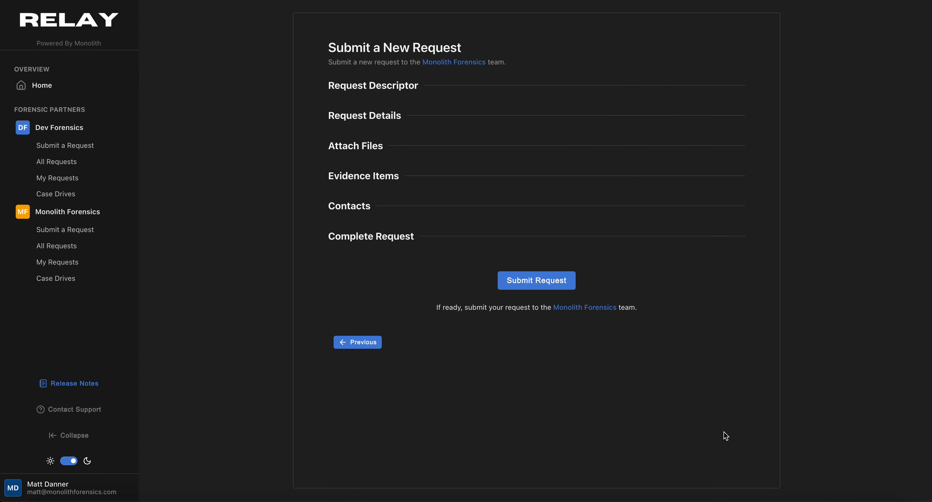
# Submit the Relay Training Request so it appears as Pending with Monolith Forensics
pyautogui.click(539, 284)
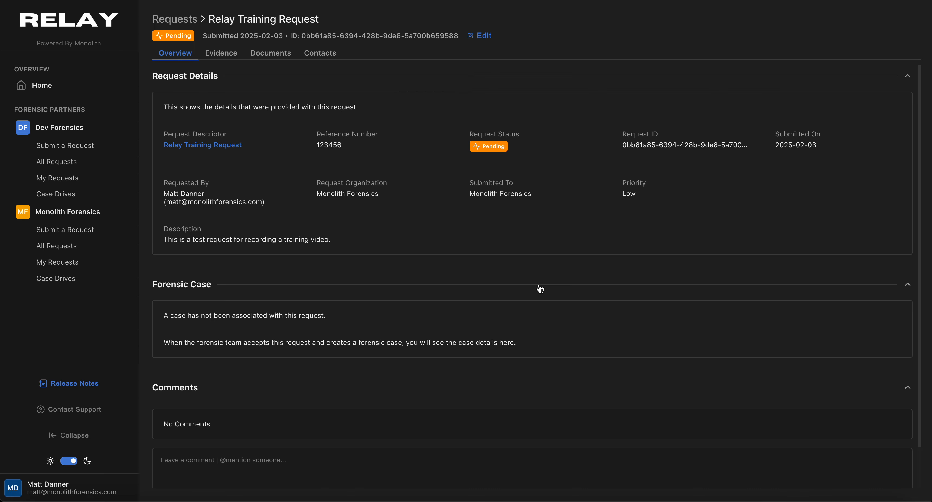